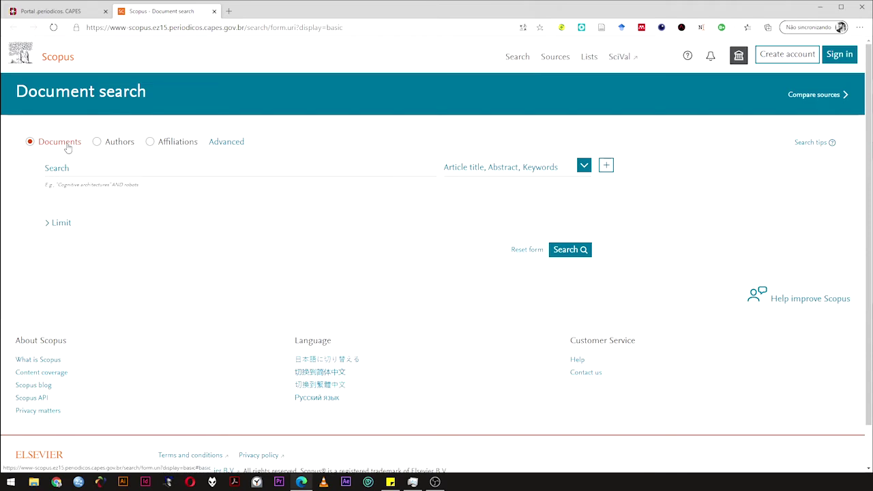
# Step: Enter "educommunication" as the document search term, searching article title, abstract and keywords
pyautogui.click(170, 145)
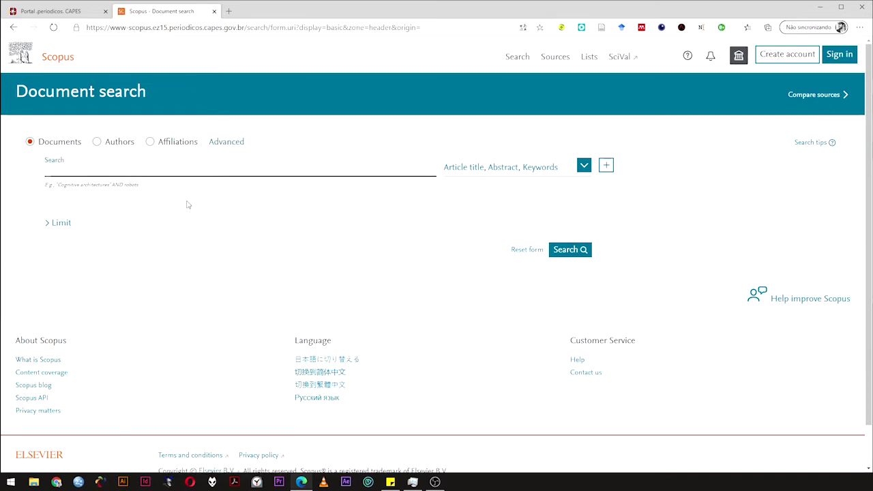
pyautogui.click(516, 161)
pyautogui.click(516, 166)
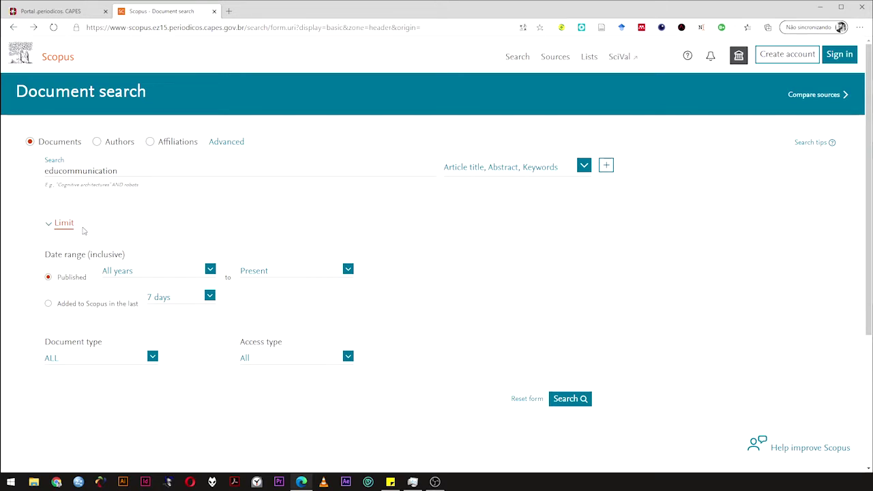
# Step: Limit the publication date range to 2019 through 2020
pyautogui.click(160, 271)
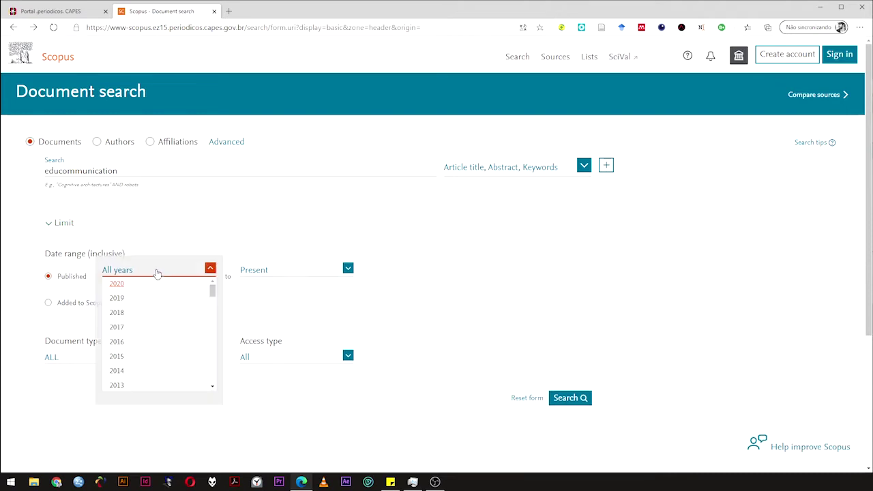
pyautogui.click(165, 255)
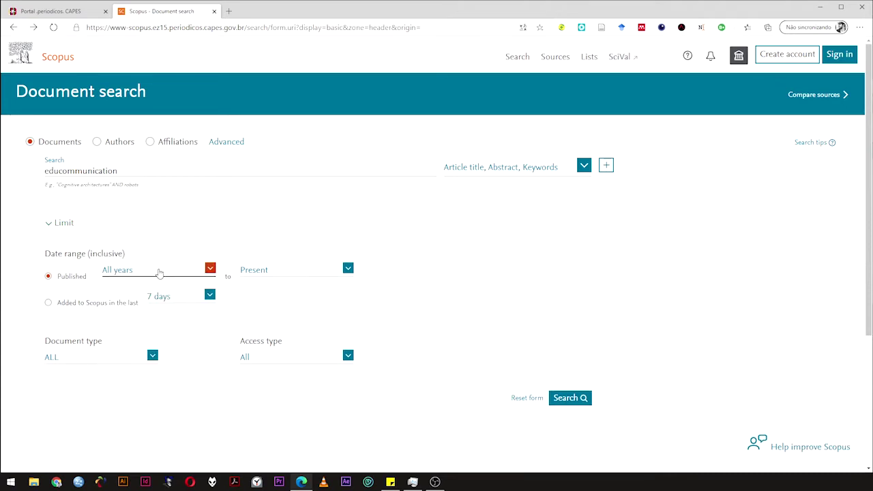
pyautogui.click(159, 273)
pyautogui.moveTo(211, 285)
pyautogui.mouseDown()
pyautogui.moveTo(212, 406)
pyautogui.moveTo(212, 288)
pyautogui.mouseUp()
pyautogui.click(208, 230)
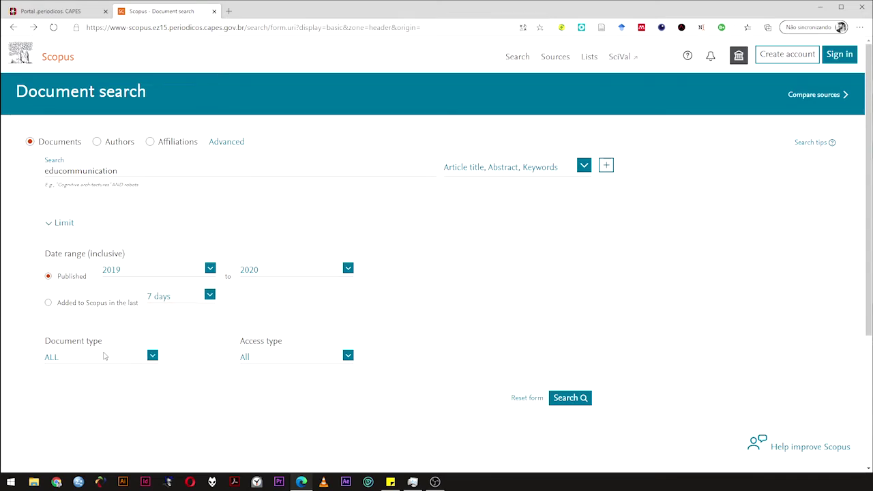
# Step: Restrict the document type to Article and run the search
pyautogui.click(83, 359)
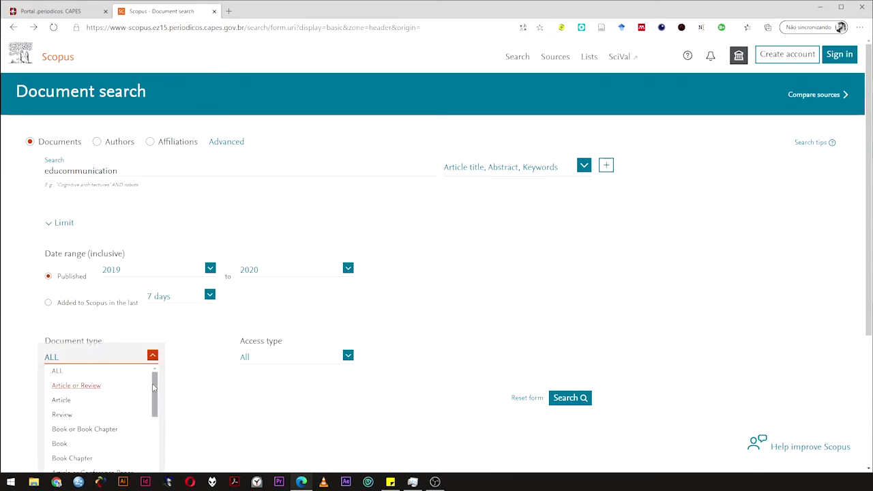
pyautogui.moveTo(153, 404); pyautogui.dragTo(154, 382)
pyautogui.click(62, 398)
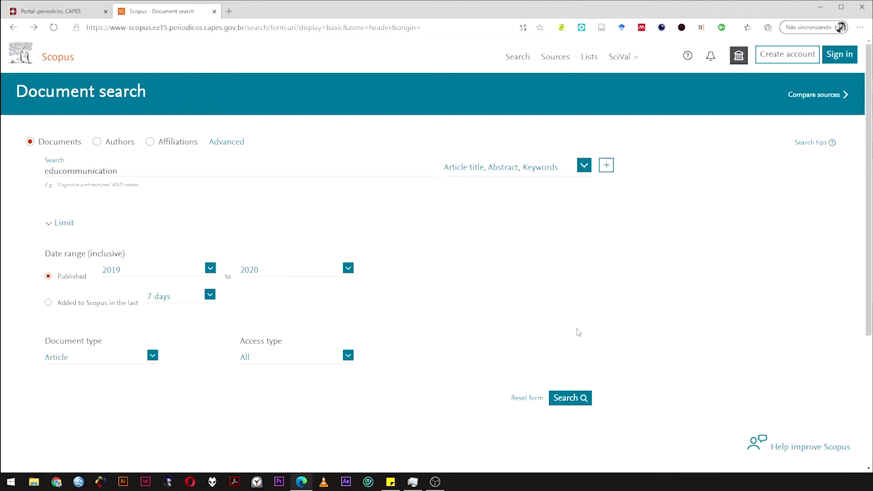
pyautogui.click(571, 397)
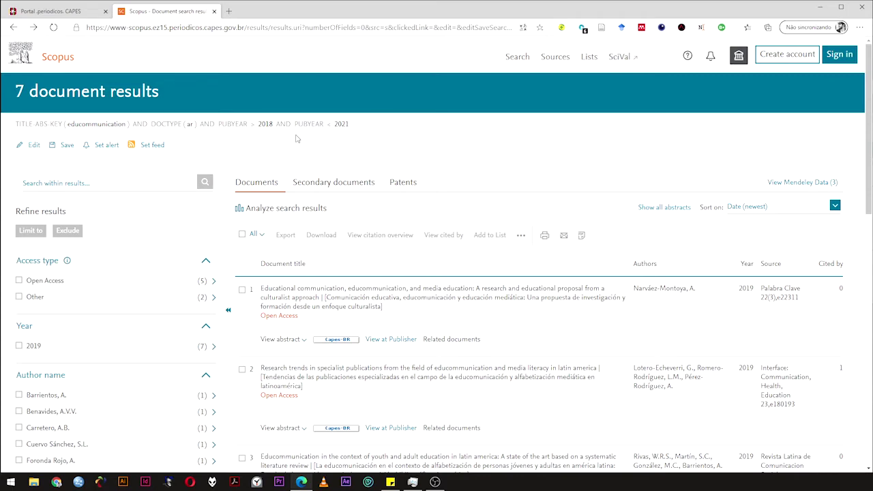
# Step: Look through the article results and the refinement options, including document type and publication stage
pyautogui.scroll(-1, 334, 129)
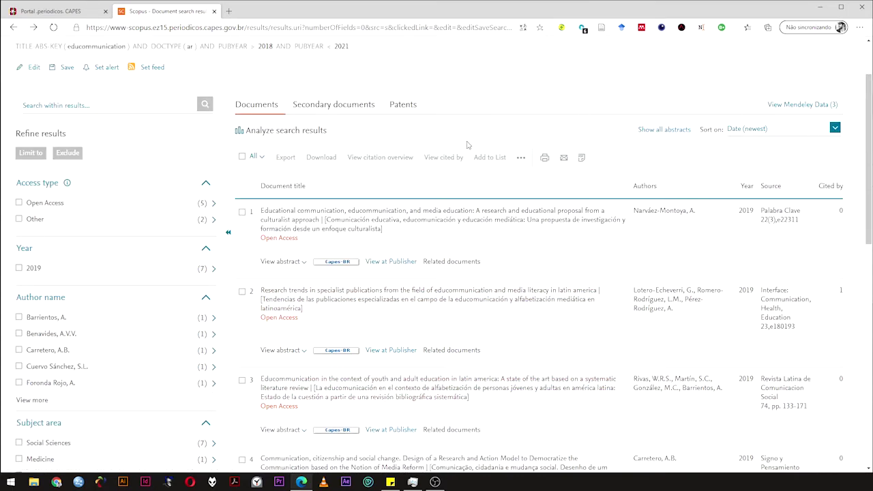
pyautogui.moveTo(868, 224); pyautogui.dragTo(868, 423)
pyautogui.scroll(15, 57, 258)
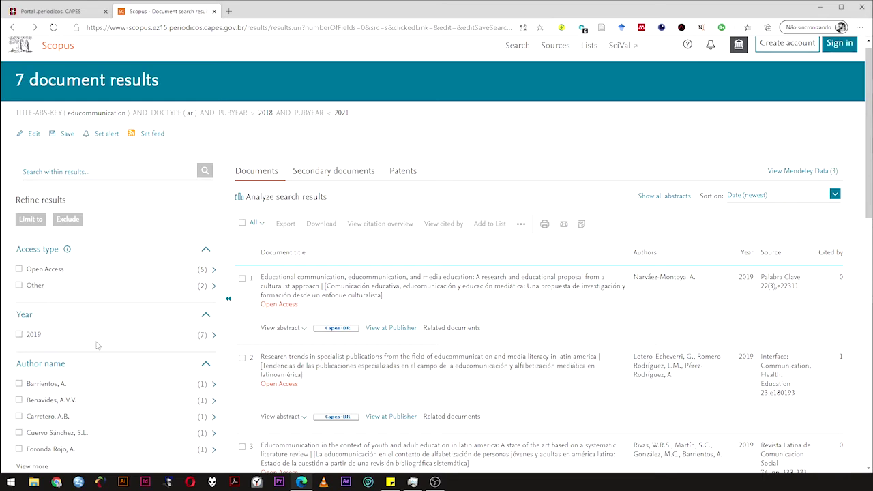
pyautogui.scroll(-3, 73, 336)
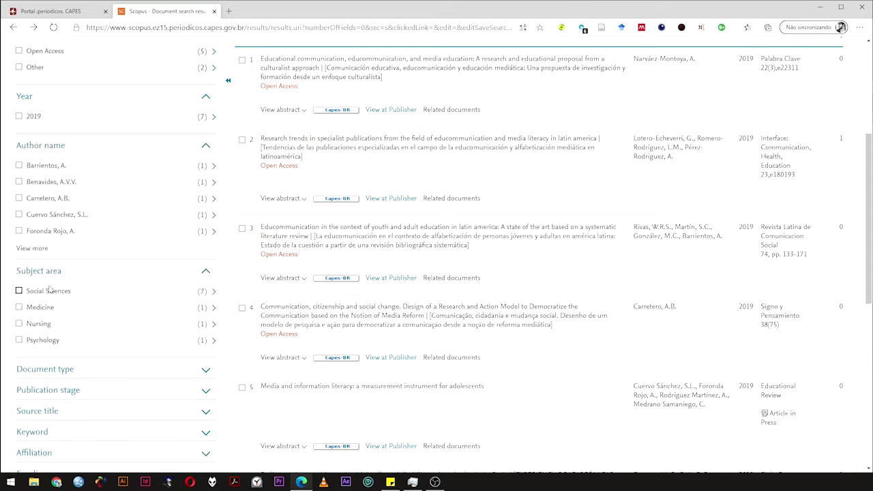
pyautogui.click(46, 369)
pyautogui.scroll(-3, 61, 307)
pyautogui.click(73, 204)
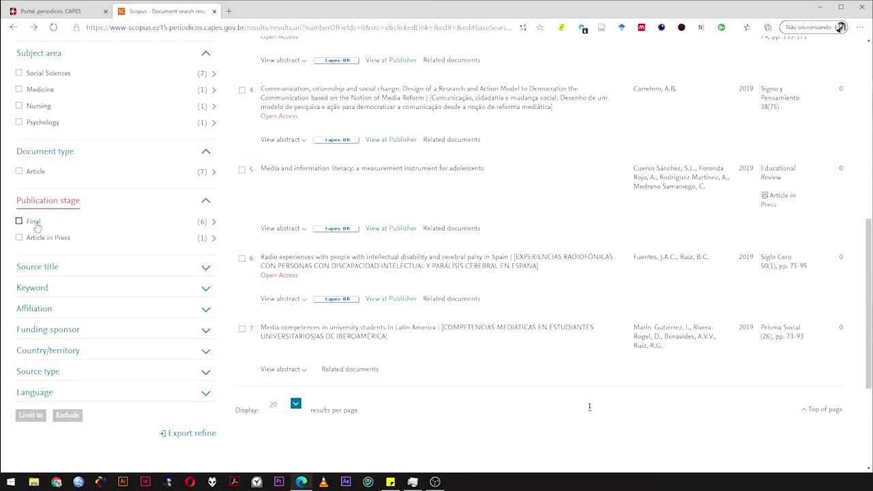
# Step: Mark the Educommunication keyword as a refinement of the search results
pyautogui.click(75, 269)
pyautogui.scroll(4, 78, 270)
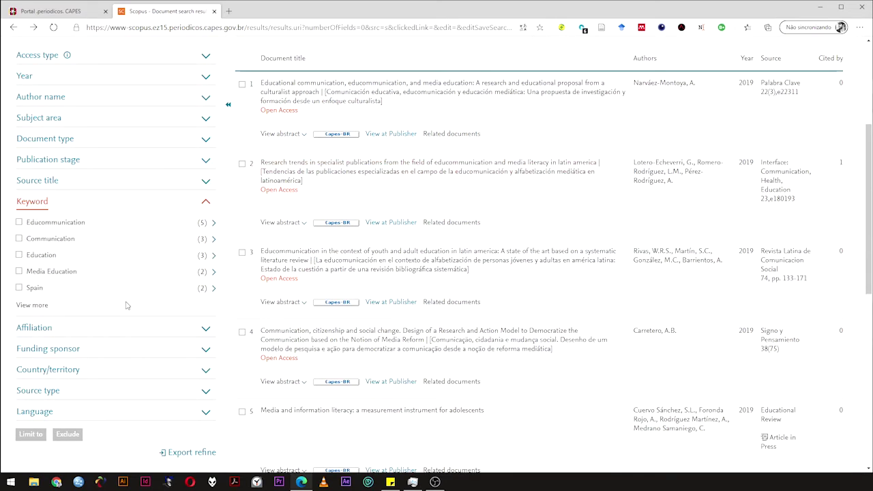
pyautogui.click(47, 222)
# Step: Review the affiliation, country and source type refinements, and try to limit the results with English also selected as the language
pyautogui.click(48, 327)
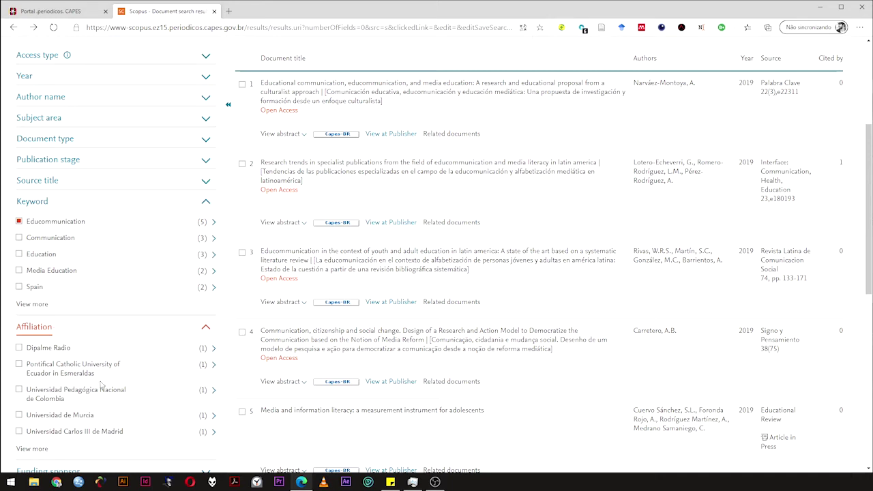
pyautogui.scroll(-3, 80, 377)
pyautogui.click(66, 274)
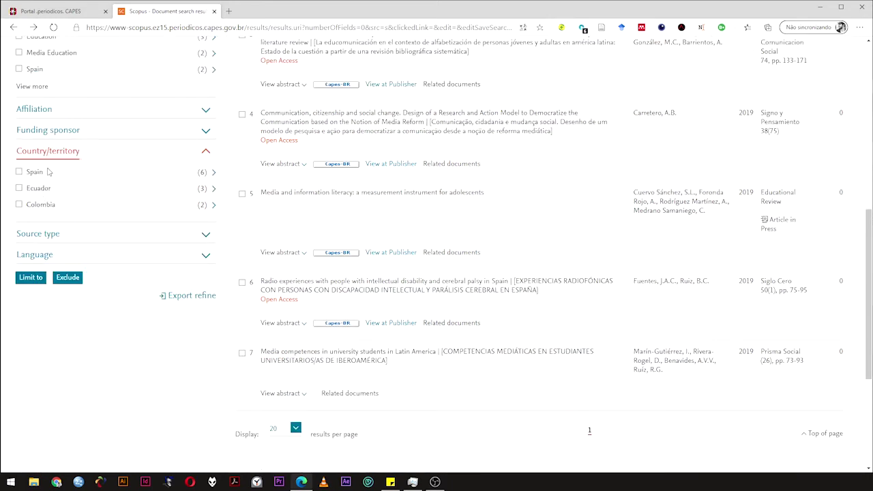
pyautogui.click(33, 151)
pyautogui.click(41, 171)
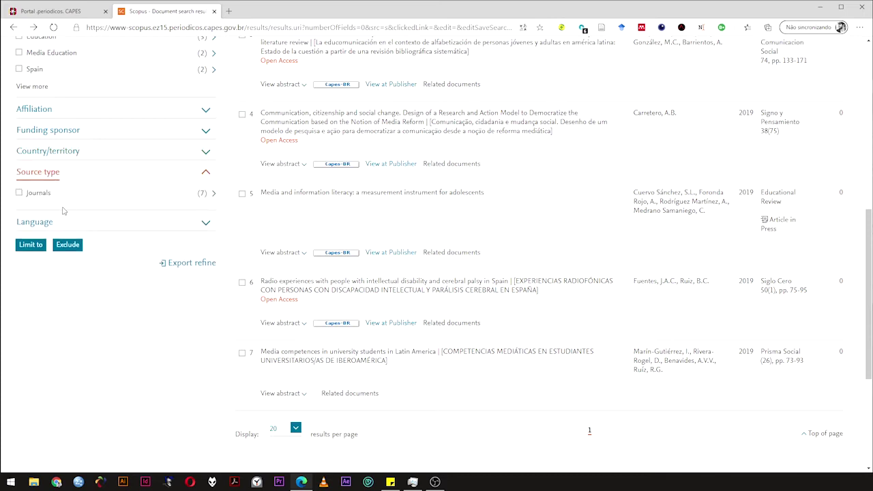
pyautogui.click(41, 222)
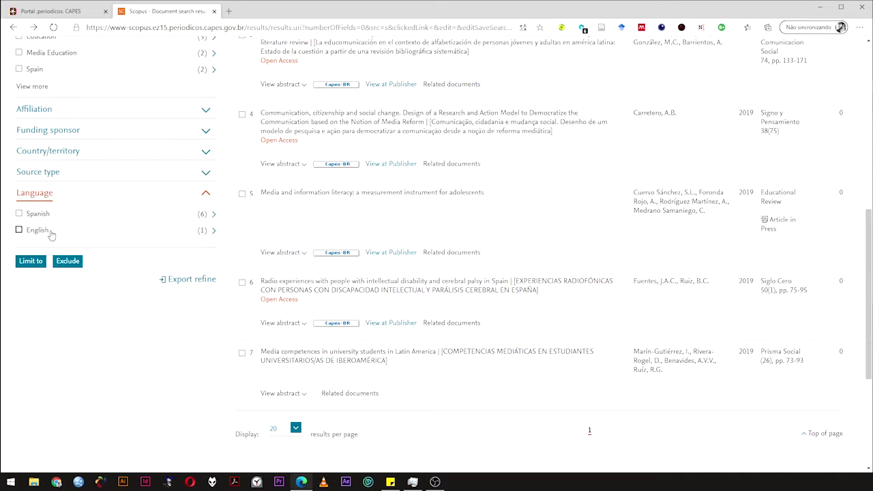
pyautogui.click(49, 232)
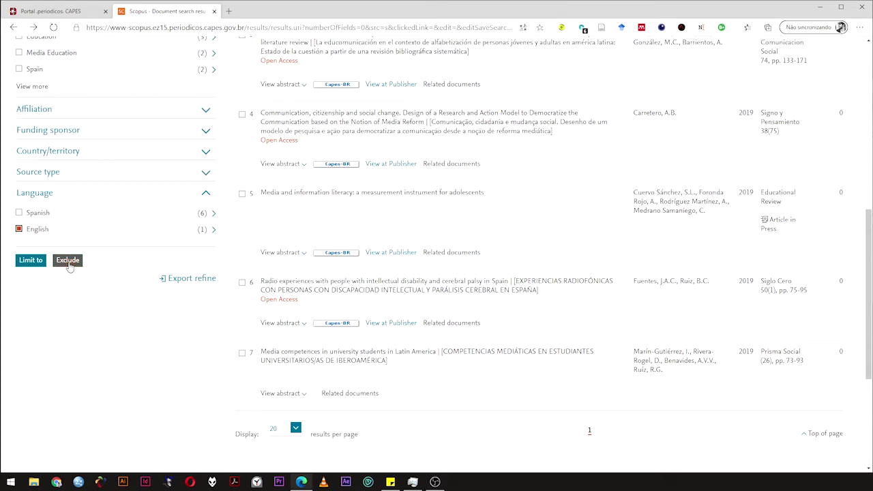
pyautogui.click(31, 261)
pyautogui.click(30, 261)
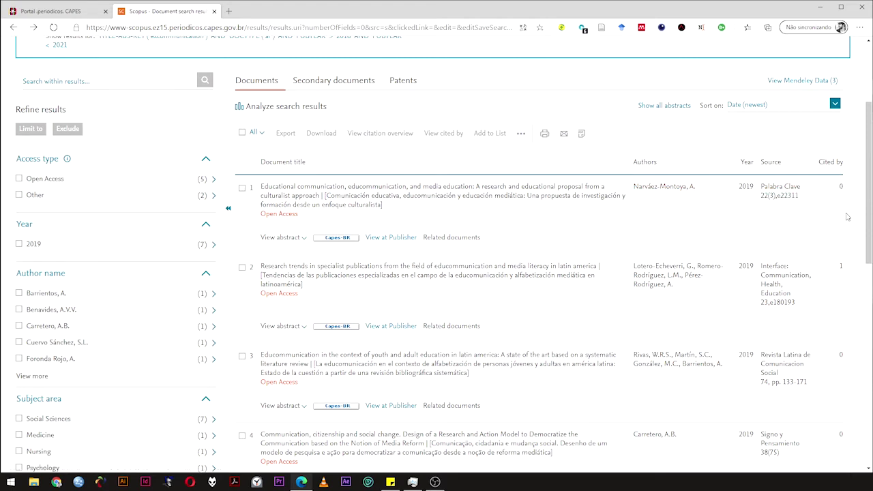
# Step: Read the abstract of the first result in the list, and collapse it again
pyautogui.click(305, 238)
pyautogui.click(306, 238)
pyautogui.click(307, 238)
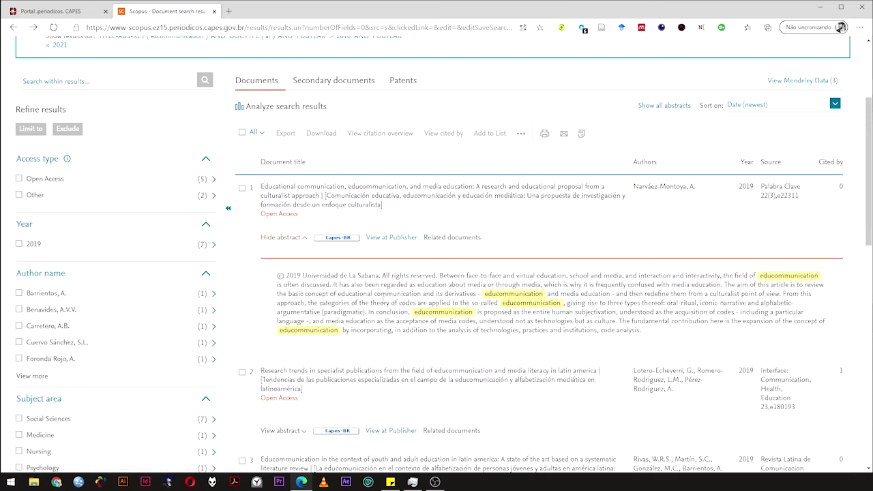
pyautogui.click(304, 238)
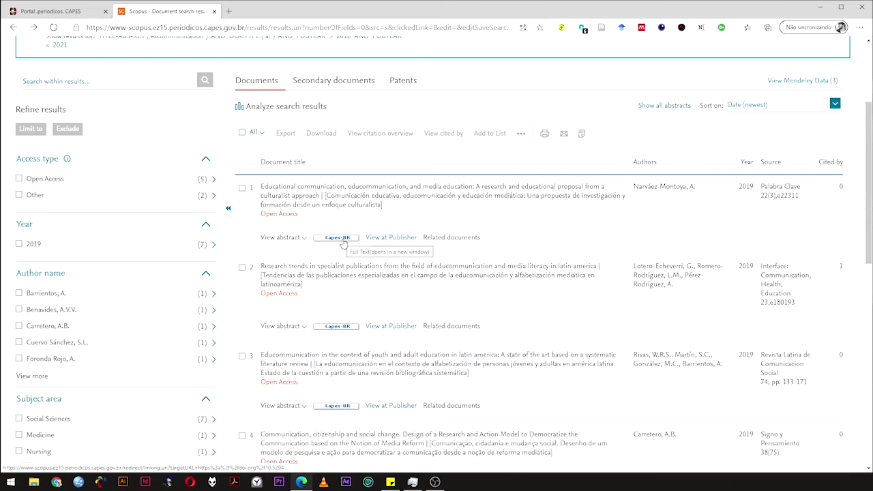
# Step: Open the first result at its publisher, request the PDF of its full text and return to the search results
pyautogui.click(337, 238)
pyautogui.hotkey('ctrl', 'w')
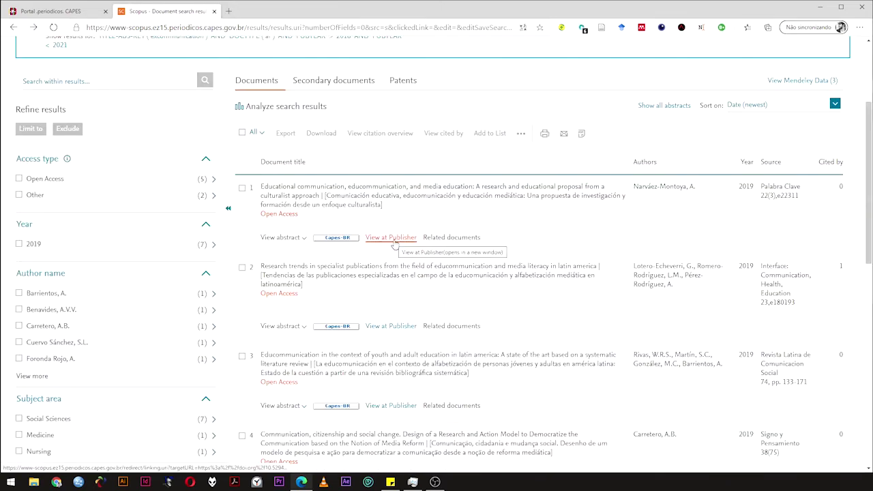
pyautogui.click(393, 242)
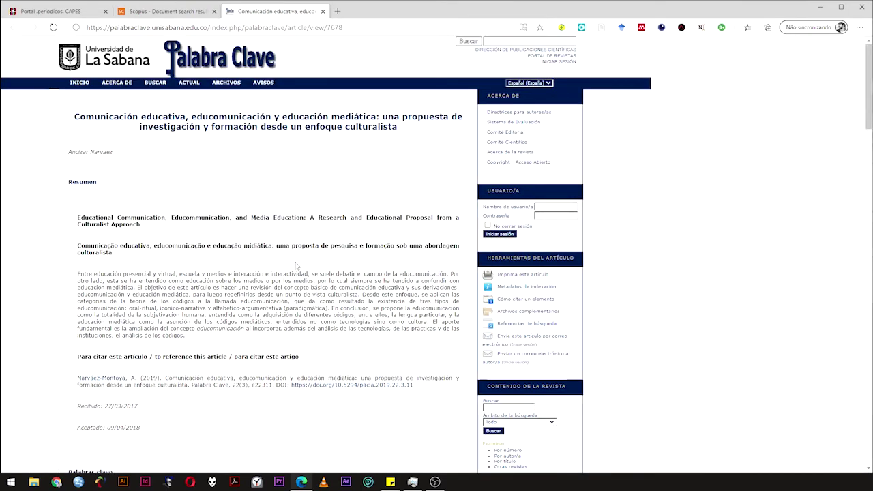
pyautogui.scroll(-3, 296, 266)
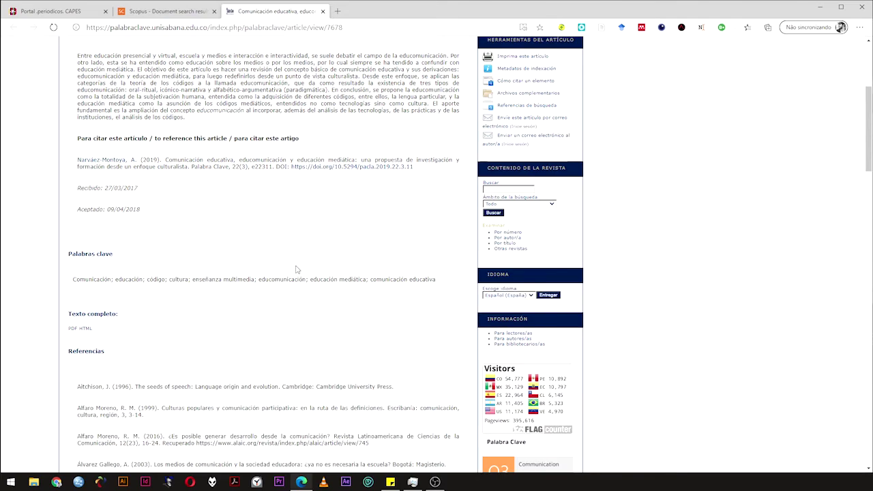
pyautogui.scroll(-3, 298, 271)
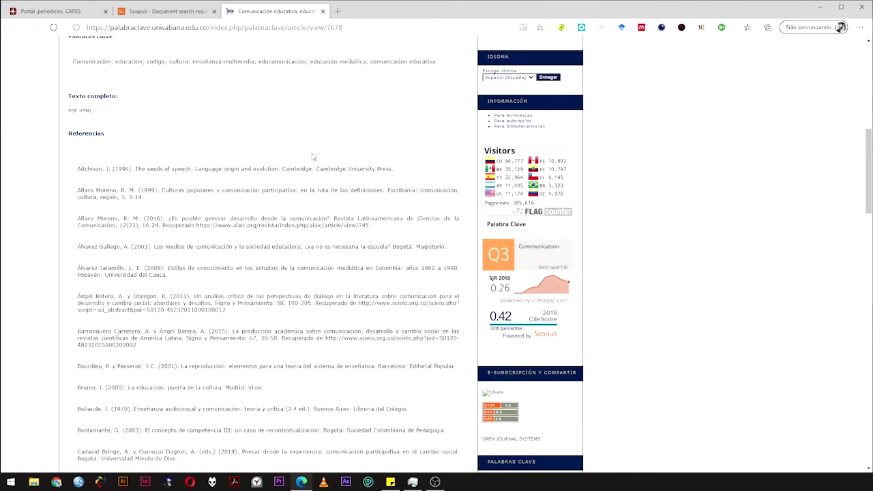
pyautogui.click(73, 112)
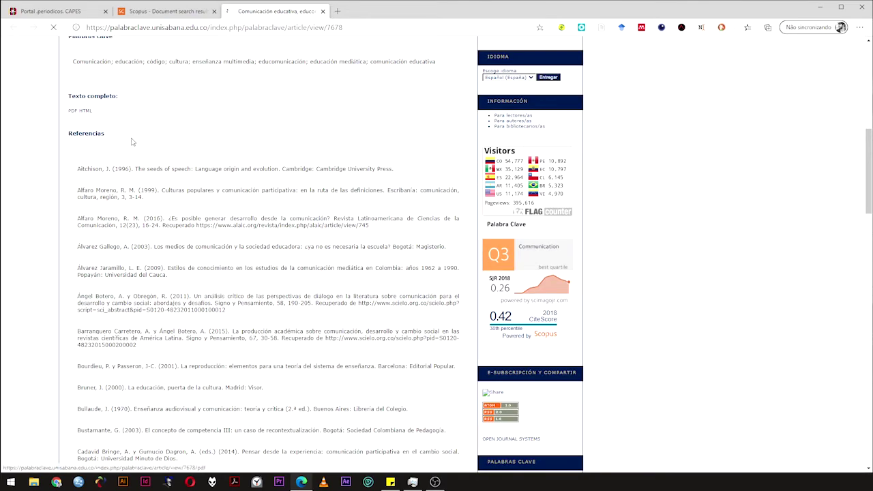
pyautogui.hotkey('ctrl', 'shift', 'Tab')
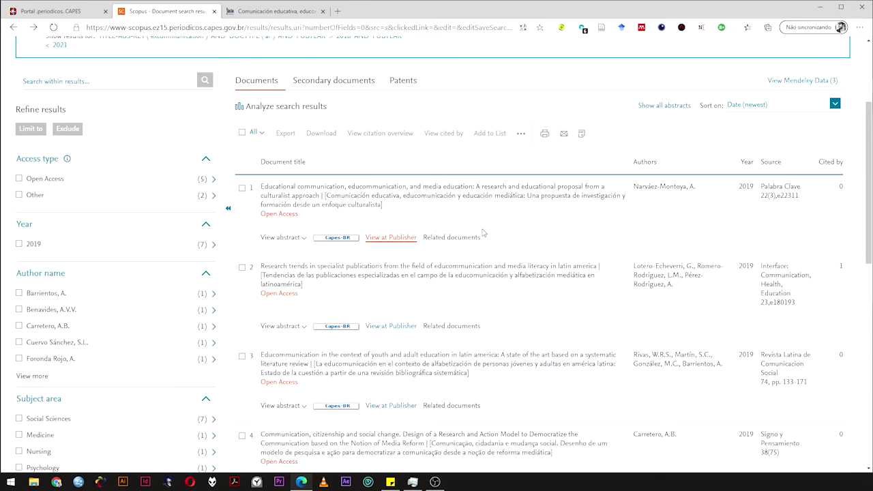
# Step: Select all documents in the results list and check the selection down to the last entry
pyautogui.click(243, 133)
pyautogui.scroll(-8, 265, 205)
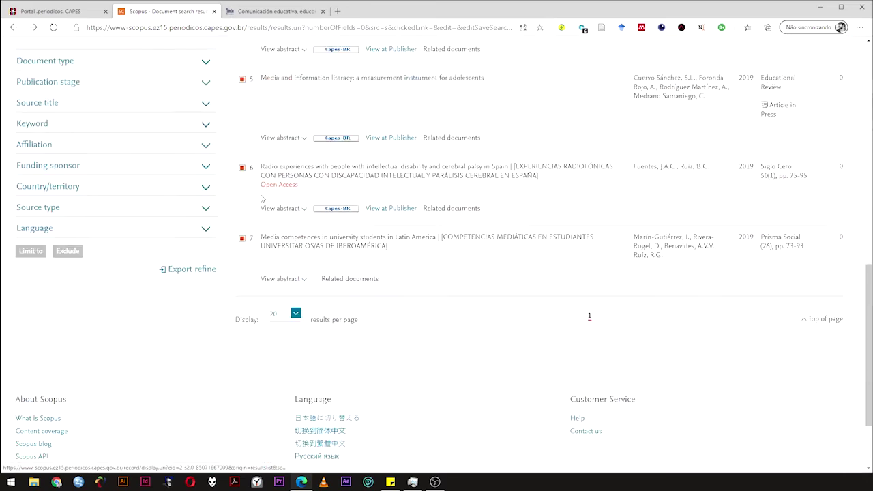
pyautogui.scroll(15, 264, 209)
pyautogui.scroll(-2, 265, 209)
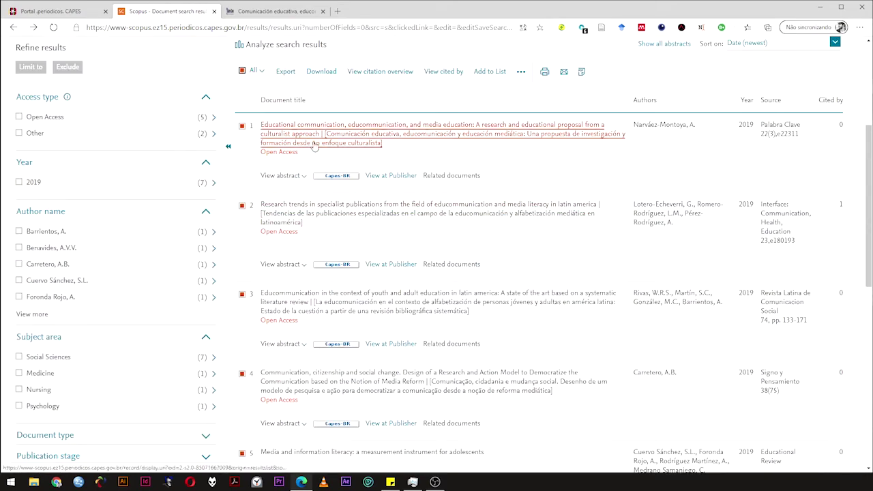
# Step: Export the citation information of all selected documents in CSV format
pyautogui.click(289, 48)
pyautogui.click(805, 72)
pyautogui.click(285, 72)
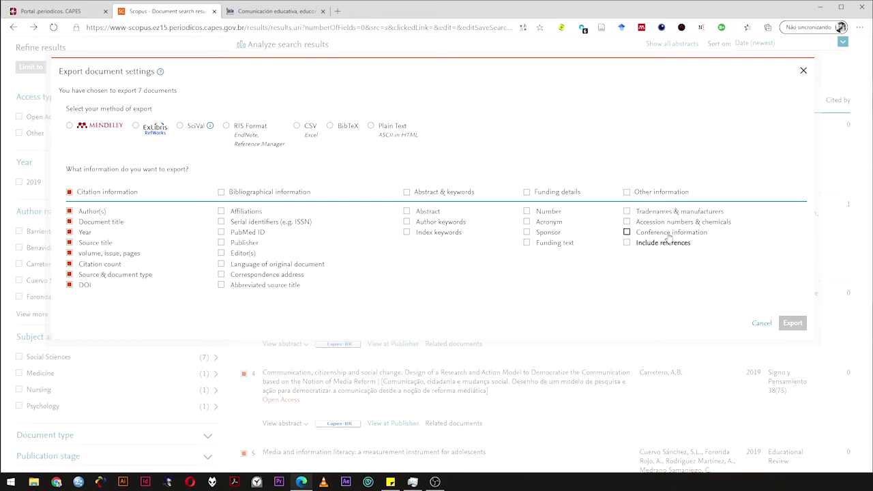
pyautogui.click(297, 125)
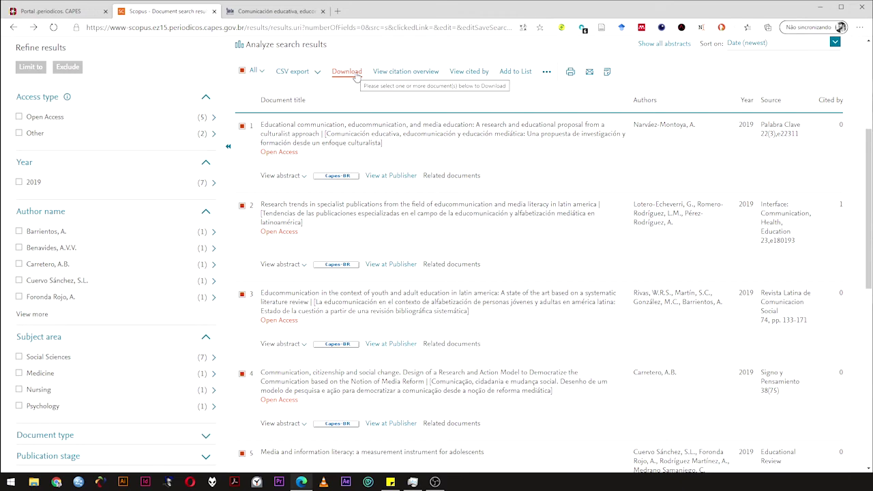
# Step: Start downloading the selected documents
pyautogui.click(352, 74)
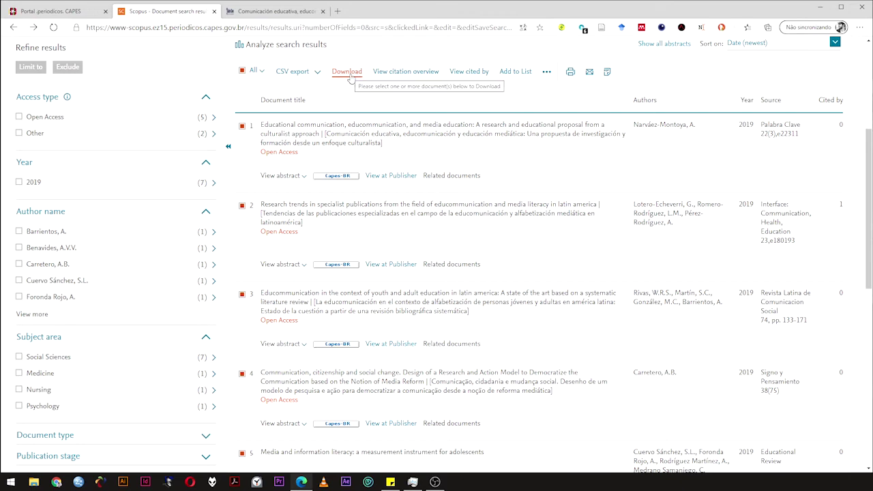